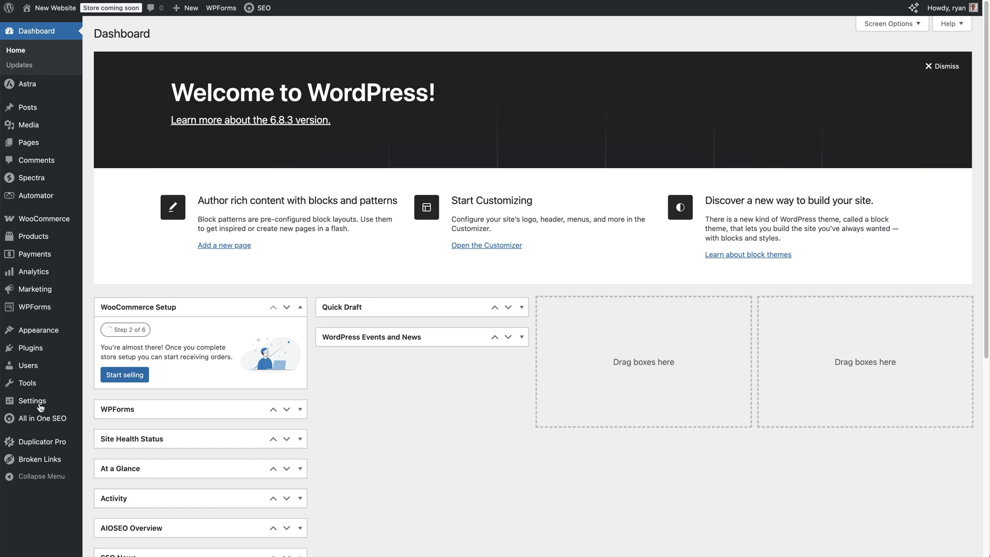
Step: On the Permalinks settings page, save the existing Post name structure without changes
mouse_move(23, 409)
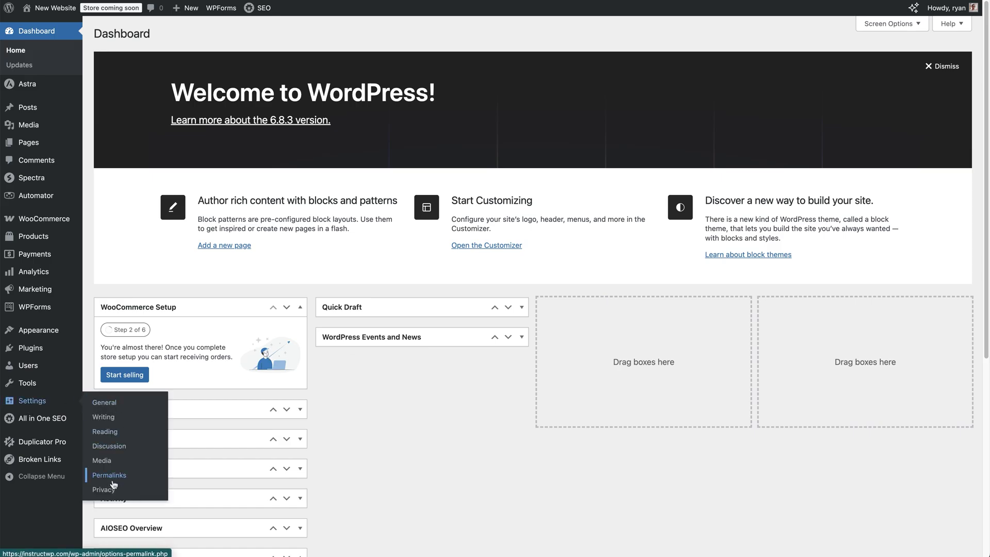
click(109, 475)
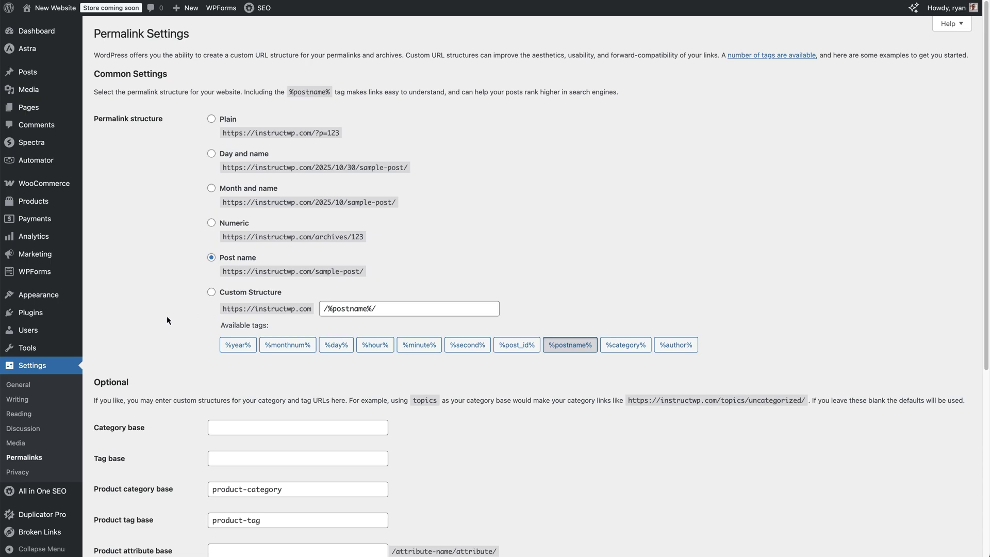
scroll(167, 317, down, 5)
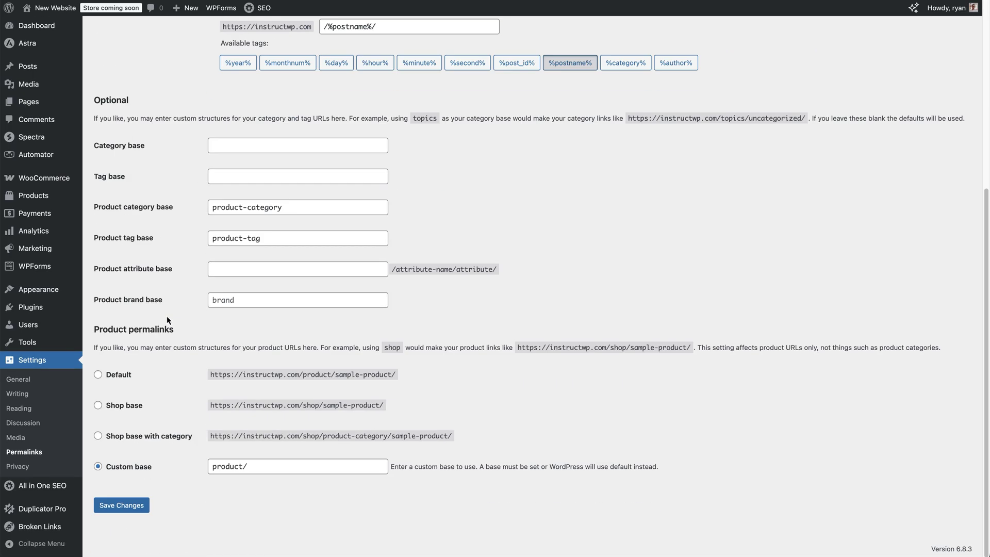
click(135, 509)
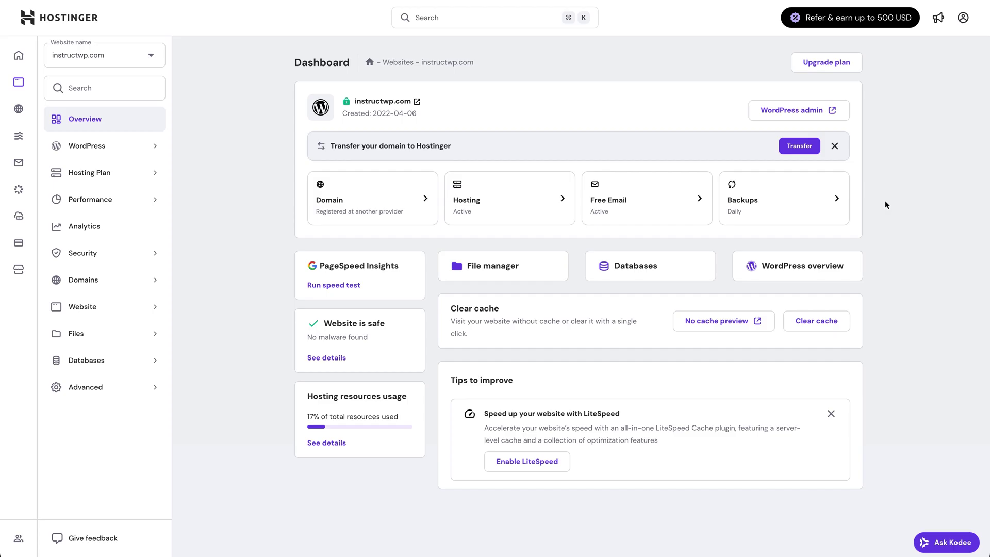
Step: Open Hostinger's File Manager limited to the instructwp.com site files
click(133, 338)
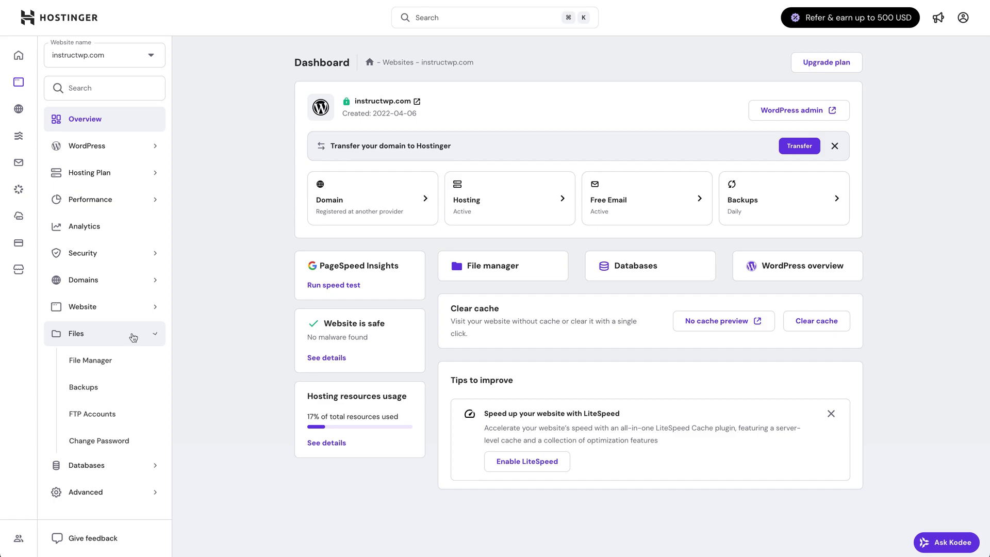
click(113, 364)
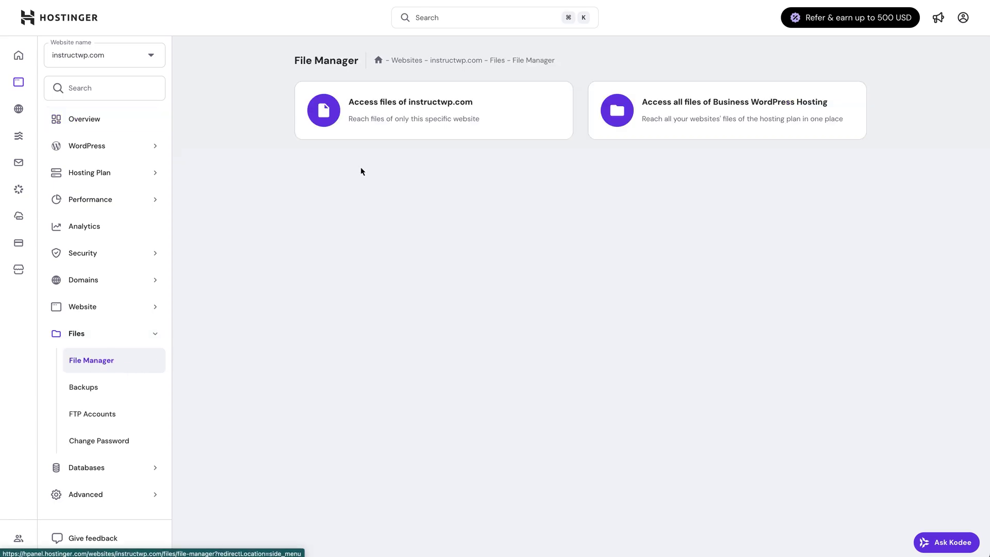
click(416, 121)
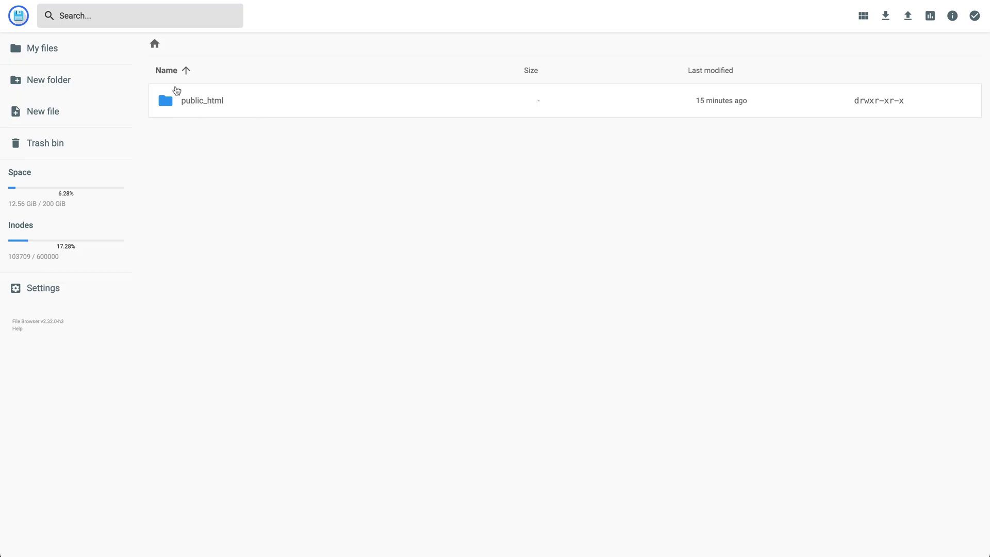
Step: Open public_html and bring up the context menu for its .htaccess file
double_click(216, 108)
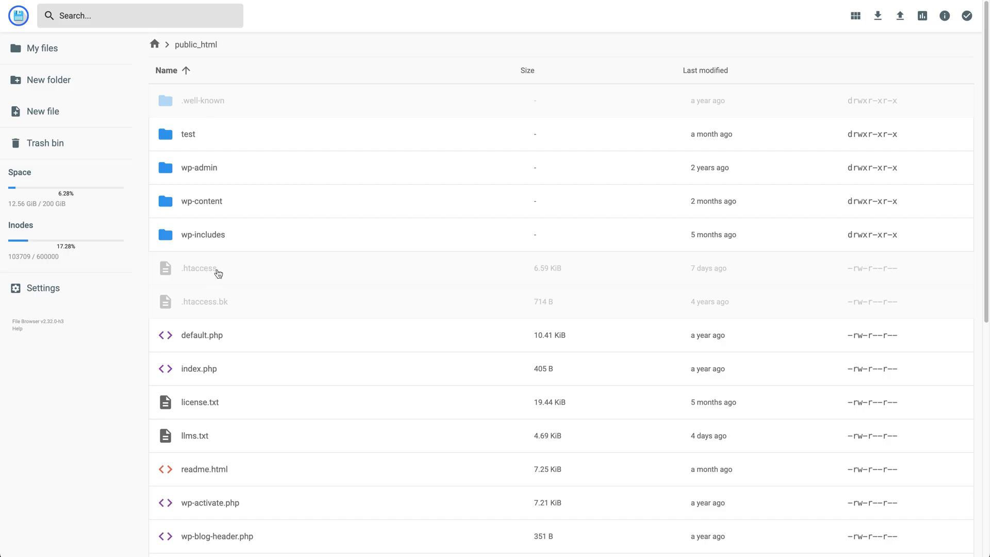
click(223, 274)
right_click(223, 274)
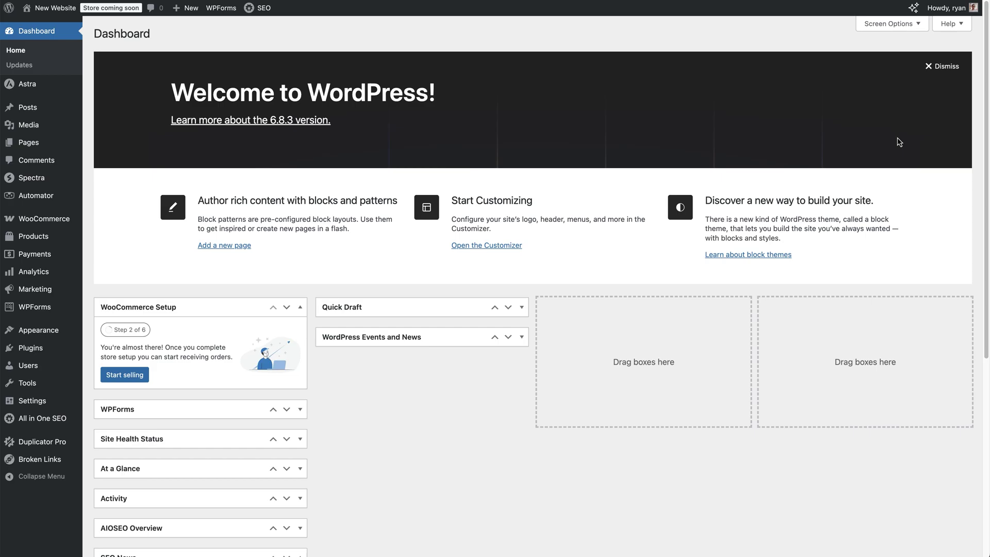
Step: Search plugins for 'broken link checker', then open the Broken Links report
mouse_move(31, 347)
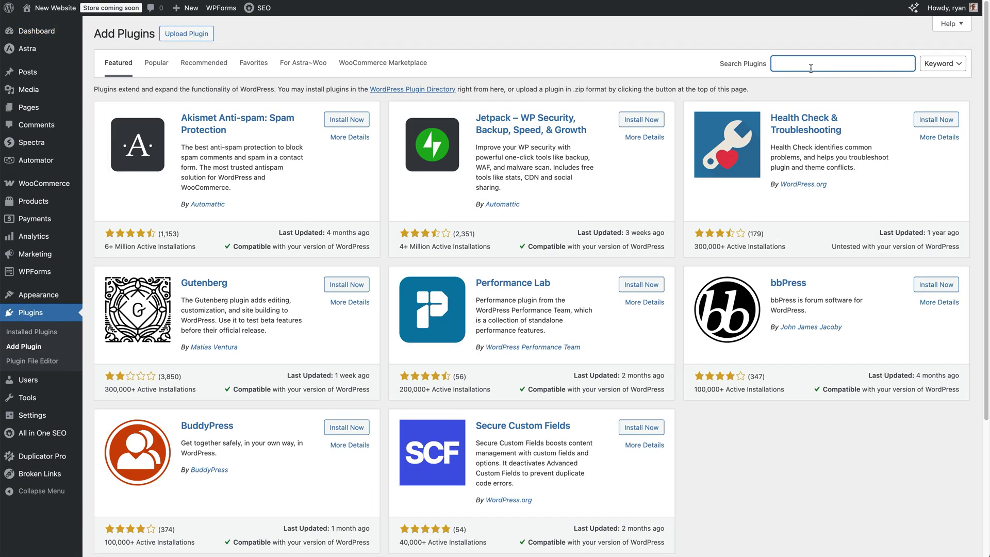
text(broken link checker)
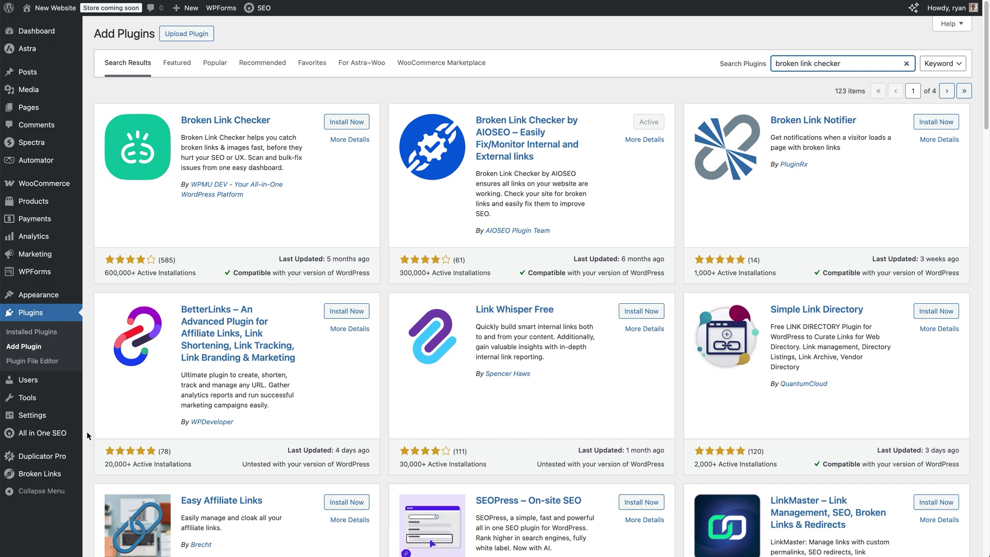
mouse_move(53, 474)
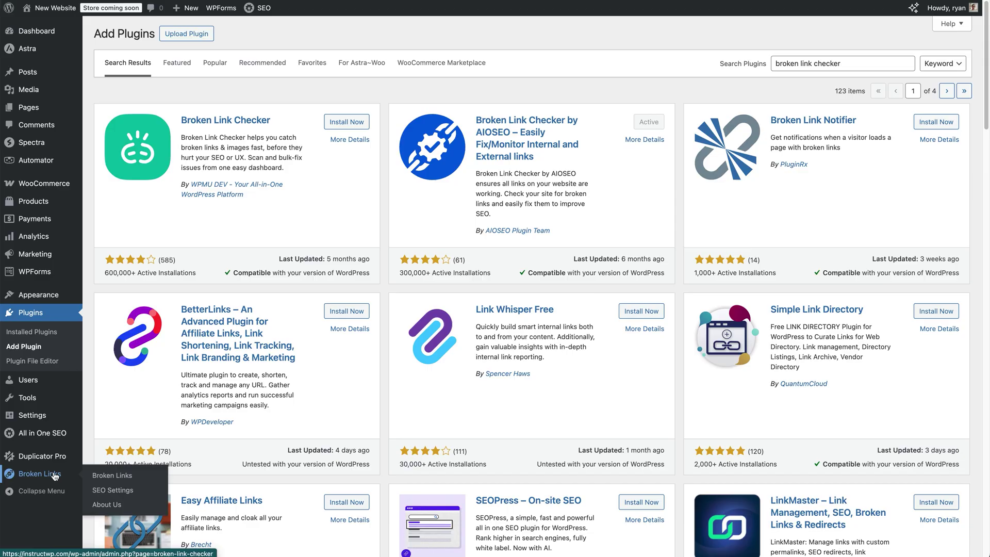
click(56, 475)
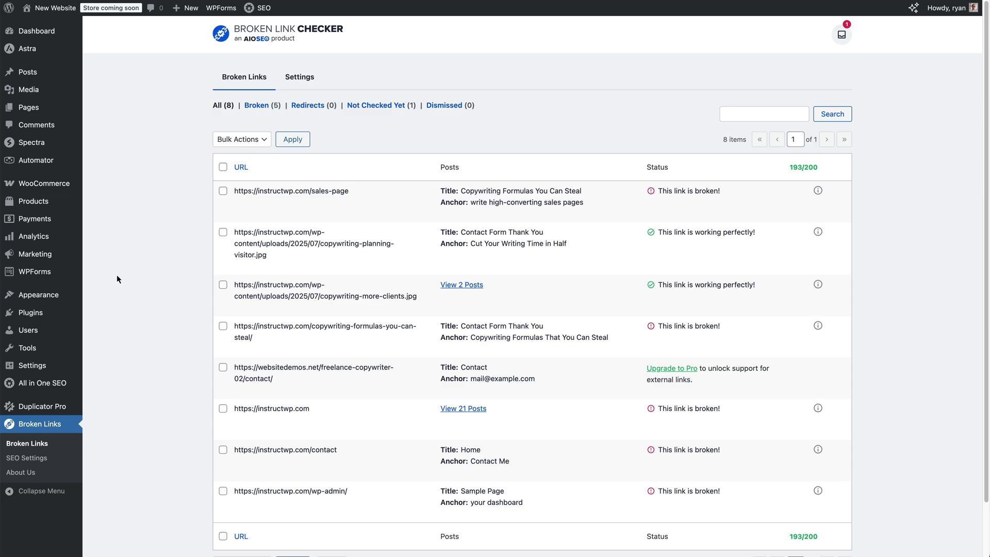
mouse_move(242, 207)
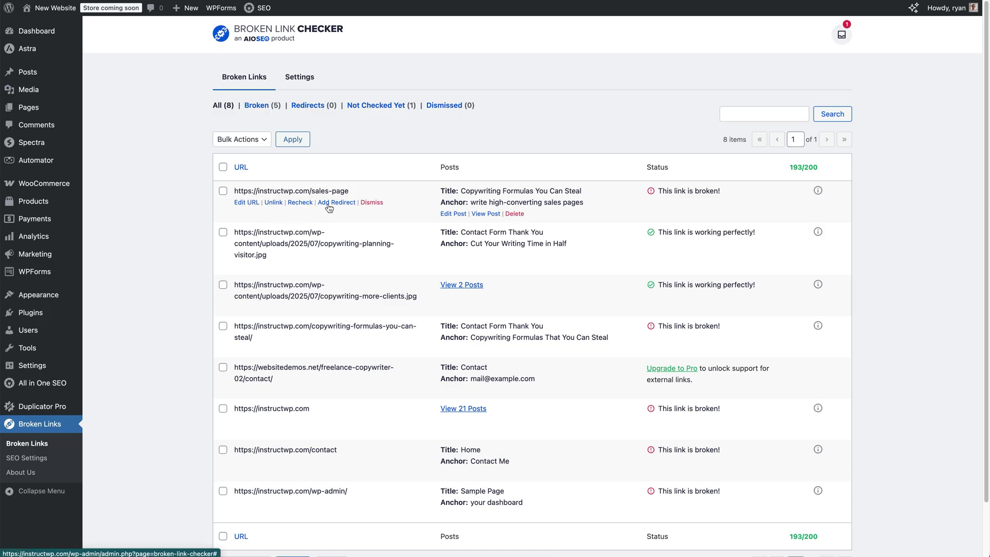
click(246, 203)
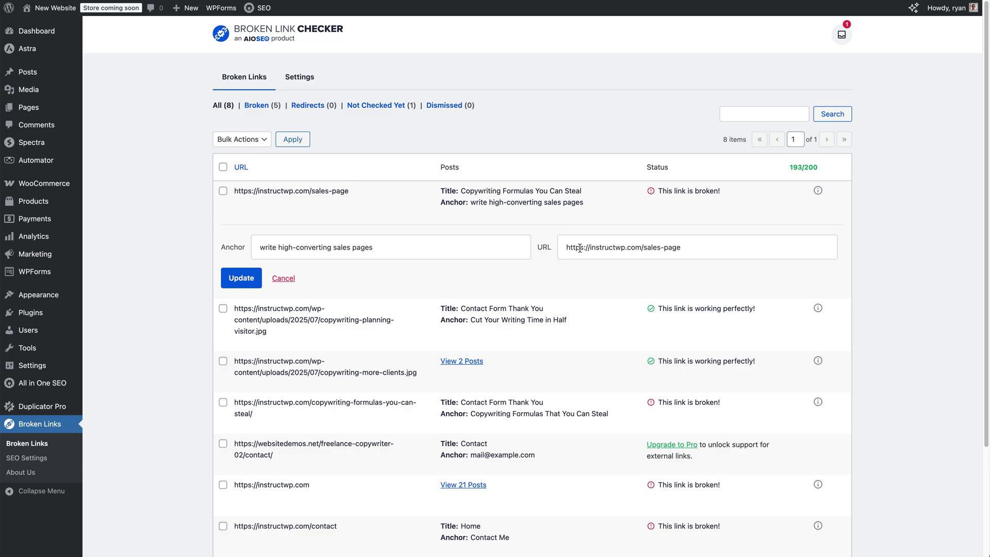
drag(643, 247, 681, 247)
key(BackSpace)
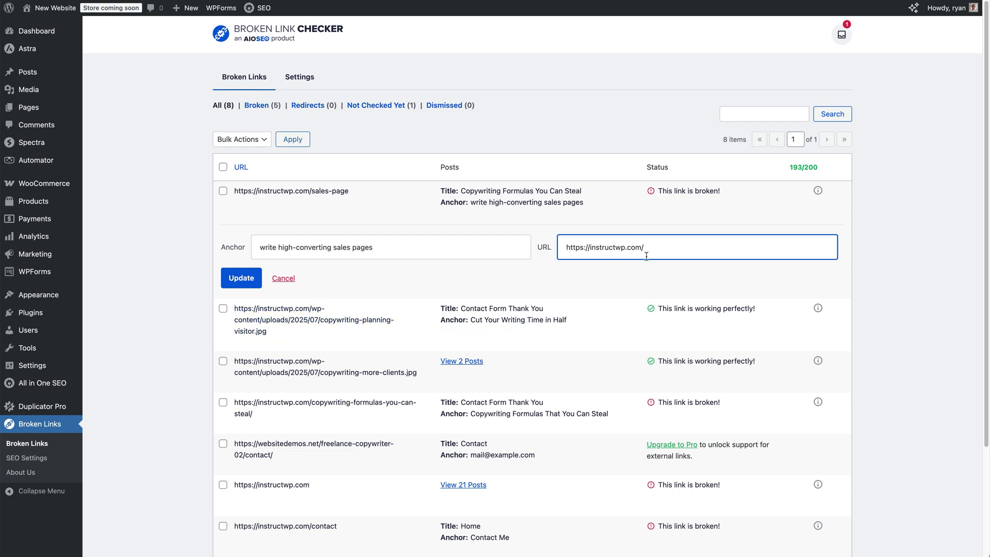
click(238, 278)
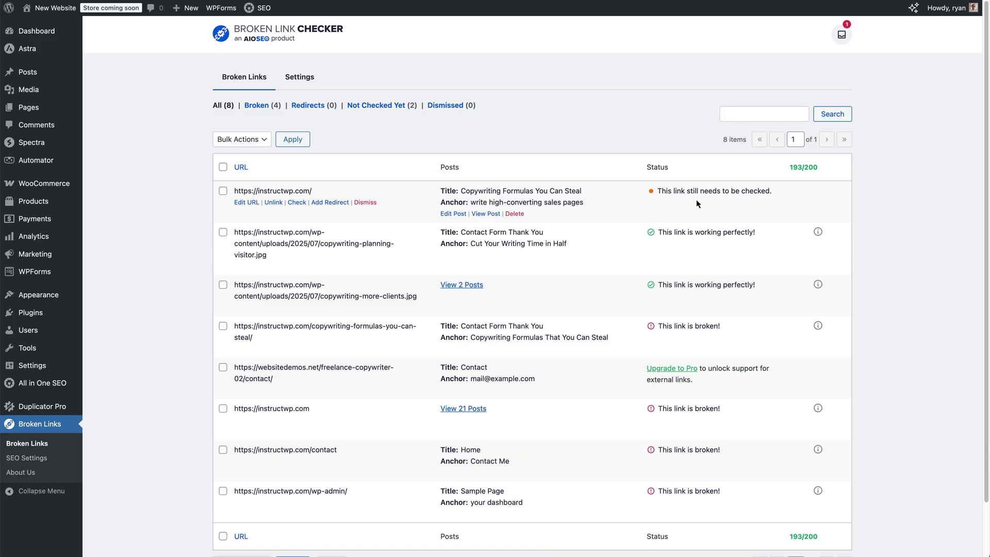
click(301, 204)
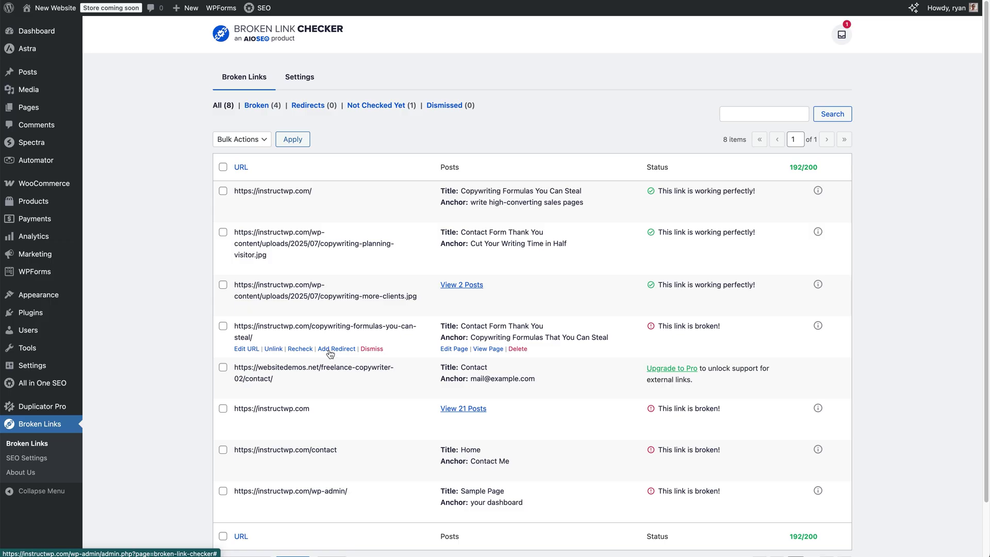
Step: Go back to the WordPress Dashboard from the broken links report
mouse_move(75, 388)
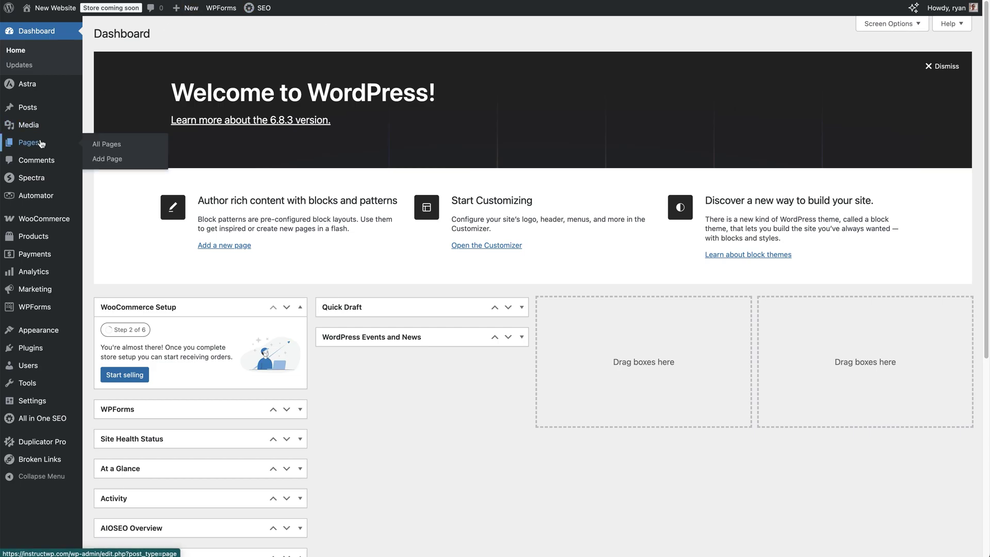
click(41, 142)
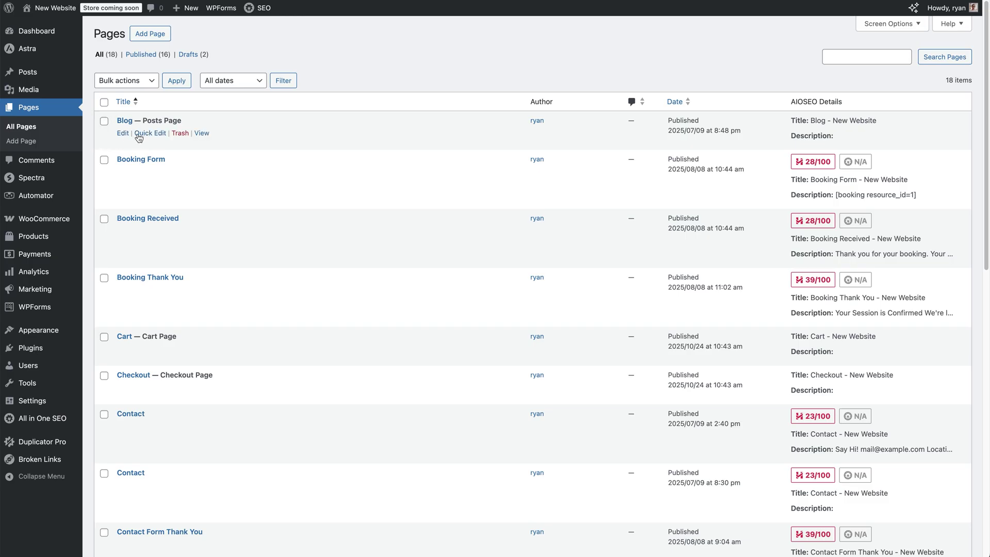
click(140, 135)
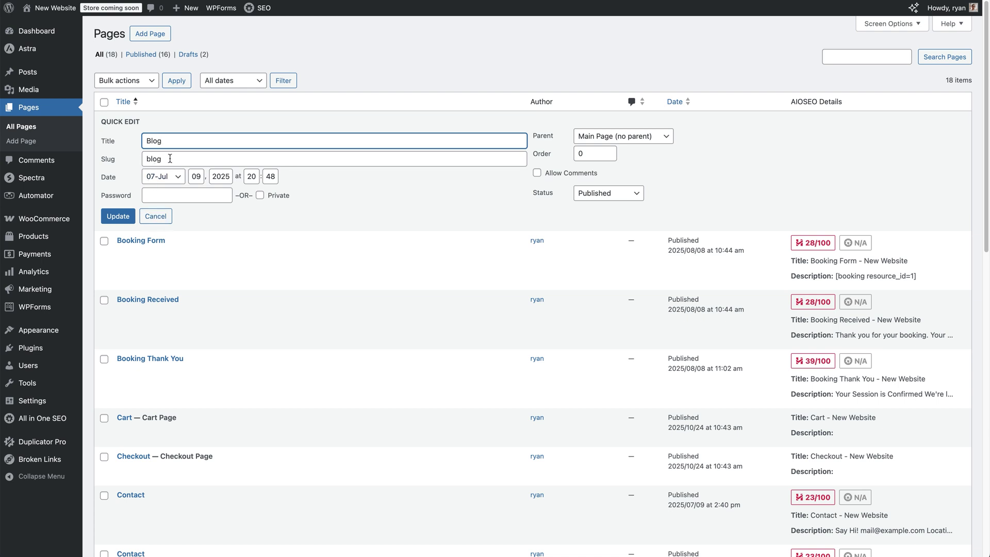
click(155, 216)
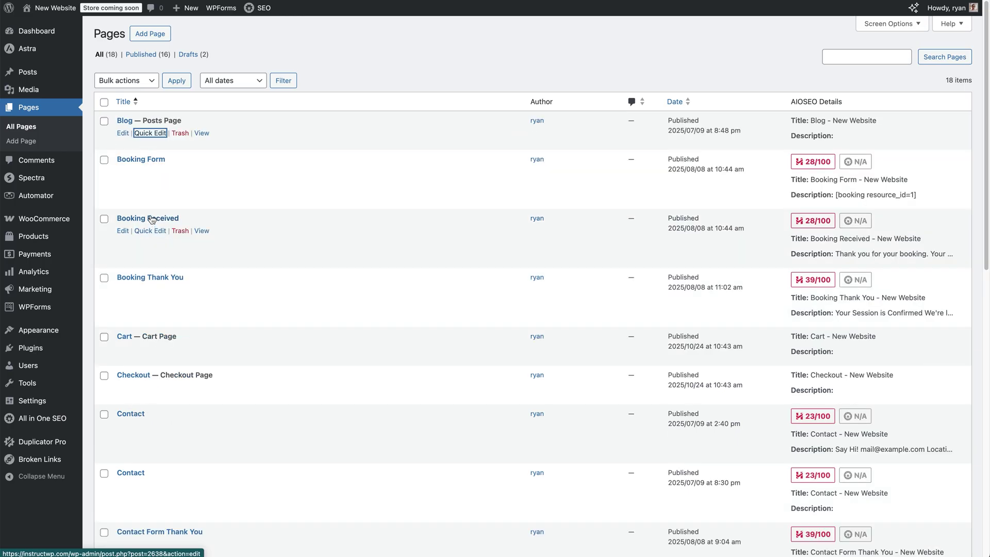
Step: Check the Copywriting Formulas post's slug in Quick Edit, then cancel
click(64, 75)
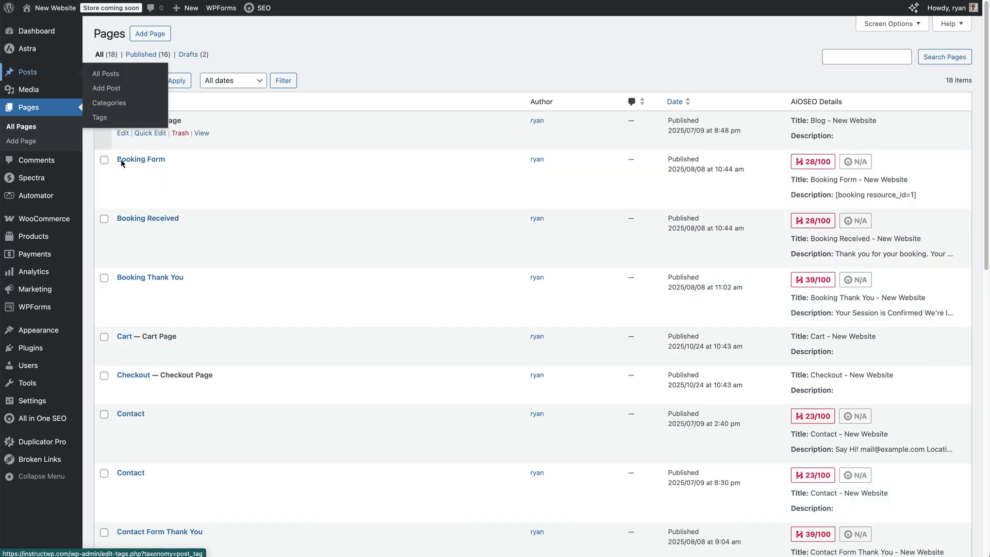
click(142, 146)
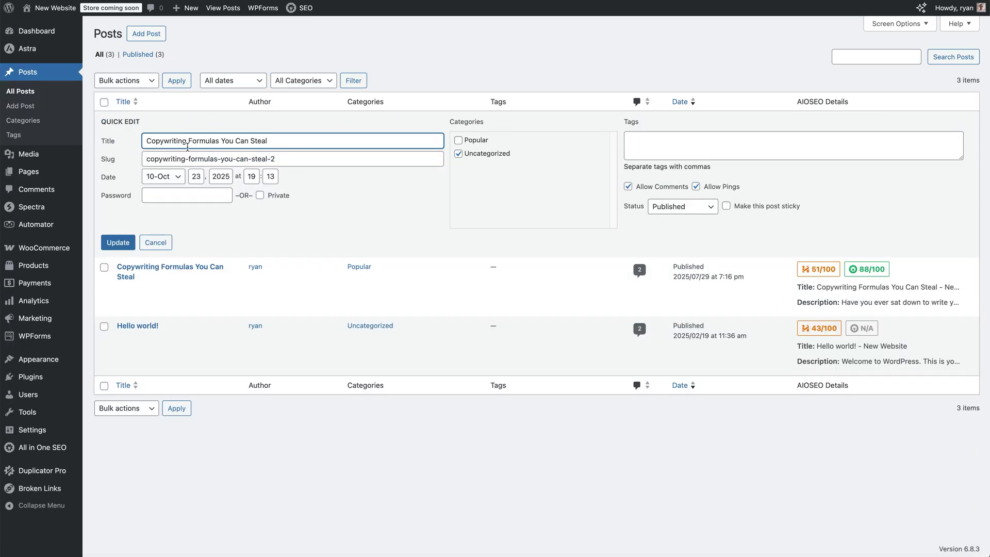
click(154, 243)
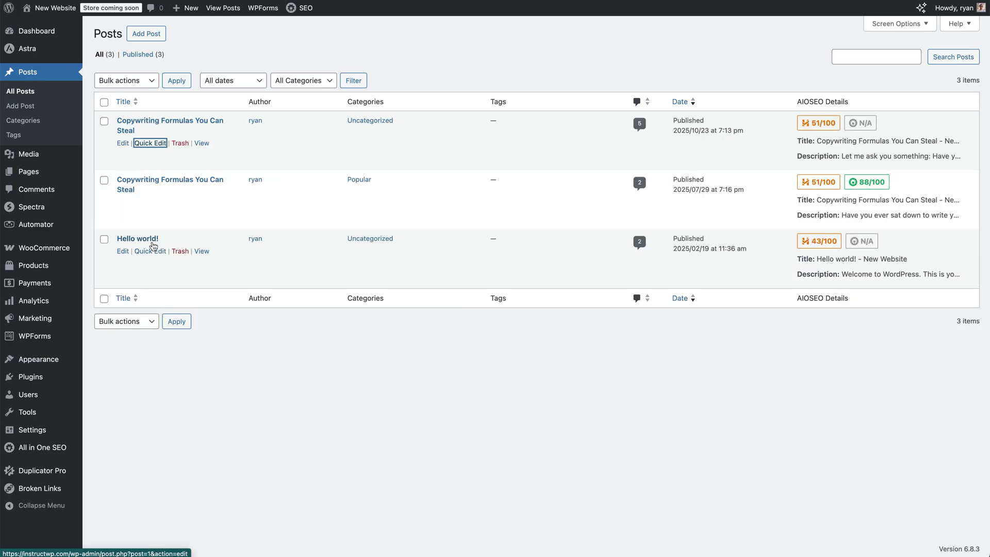
Step: Check the Popular category's slug in Quick Edit
click(39, 125)
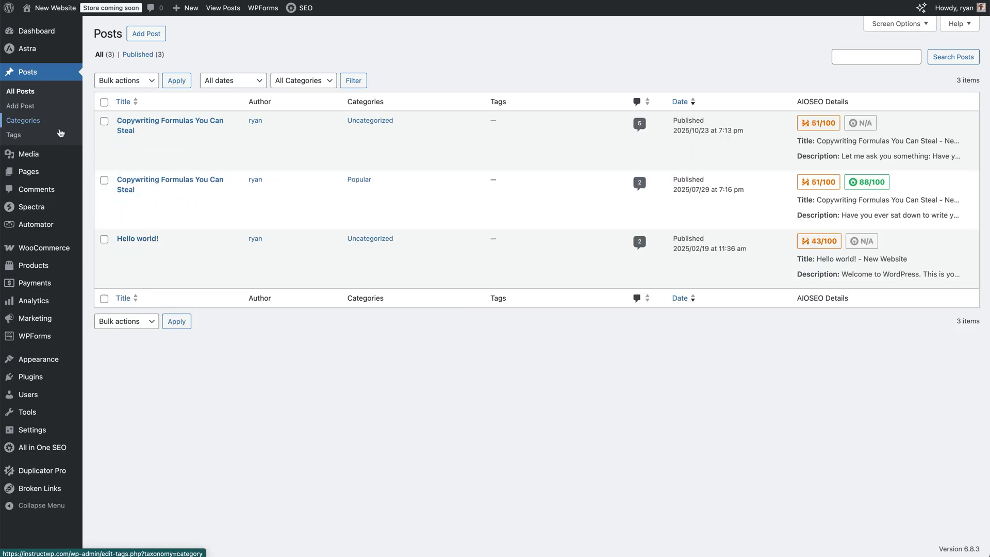
mouse_move(153, 159)
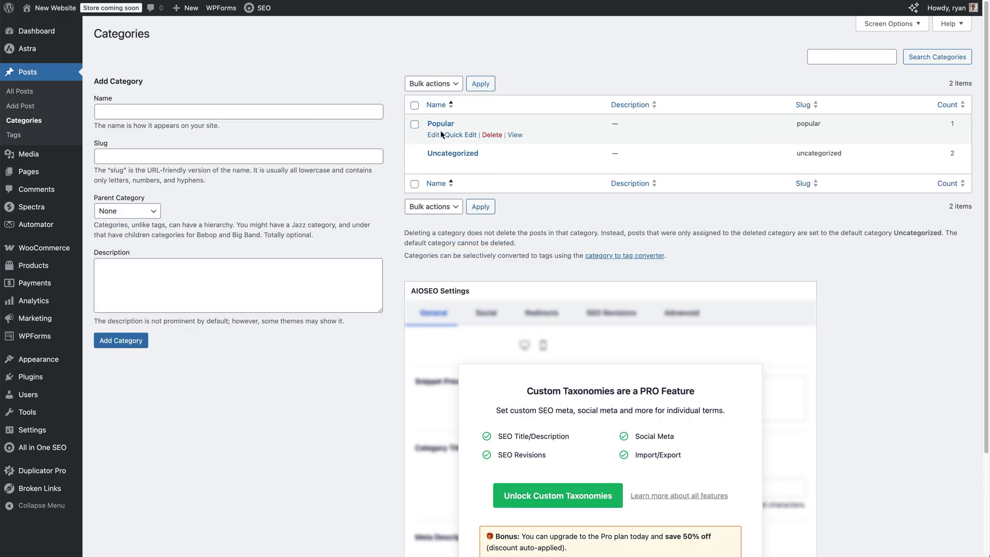
click(455, 135)
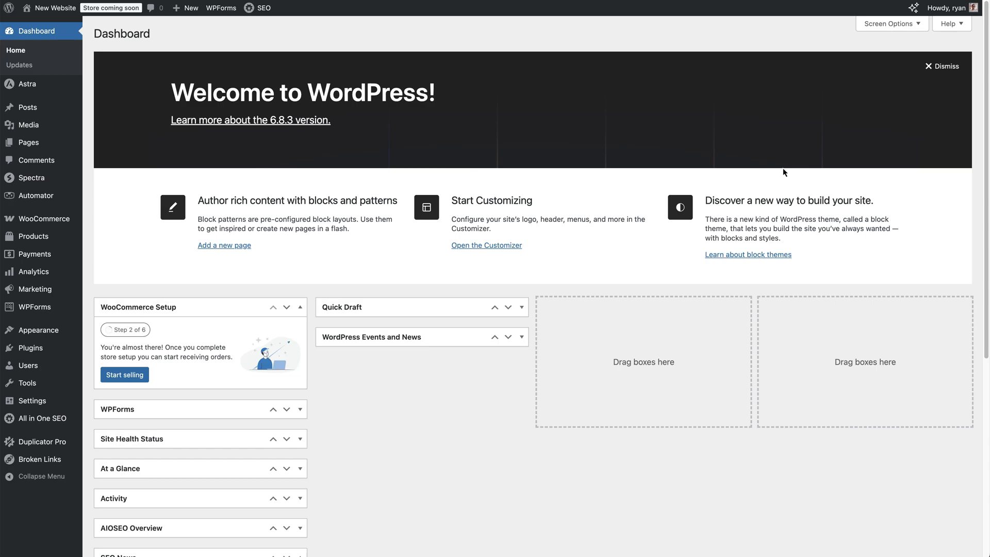
Step: Search for '404 to 301' on Add Plugin, then install and activate it
mouse_move(28, 347)
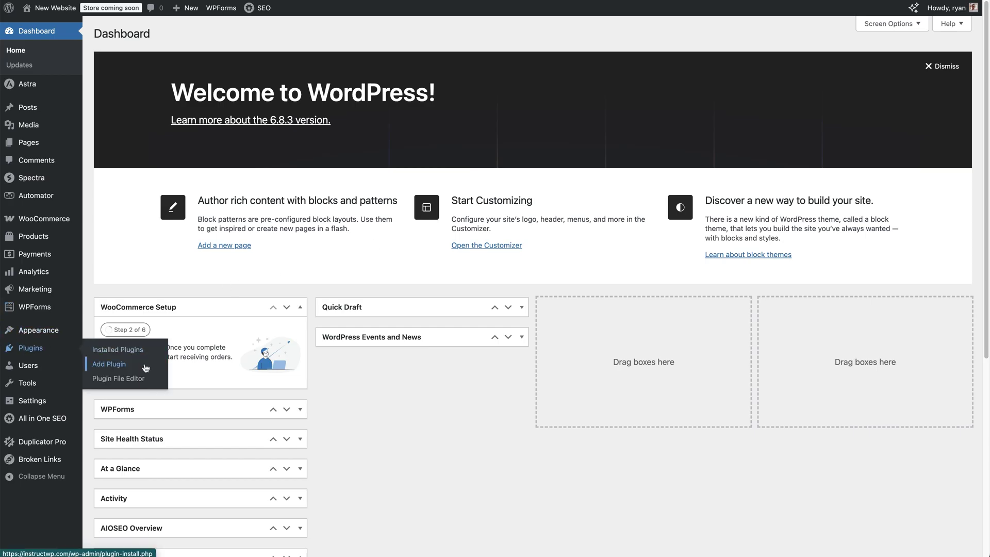
click(145, 368)
text(4)
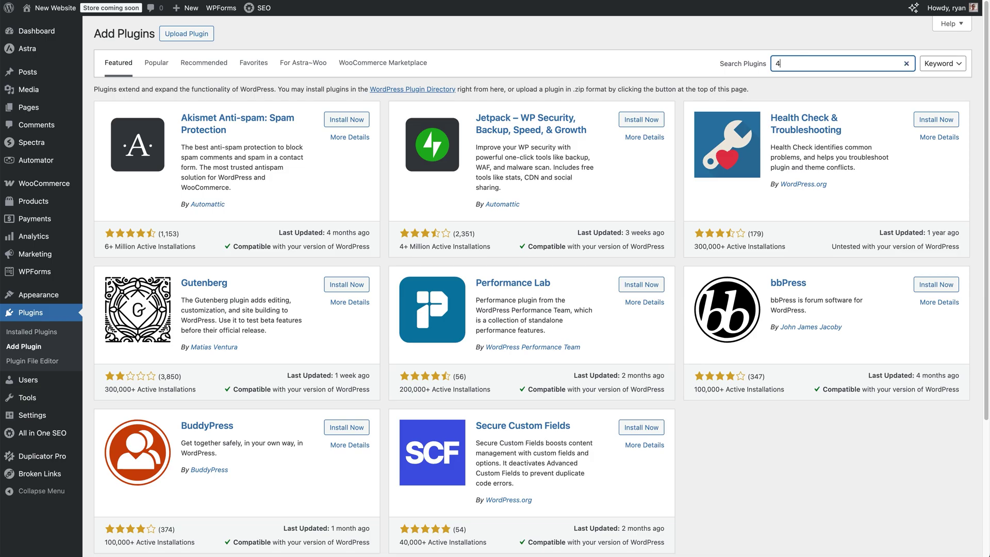
text(04 to 301)
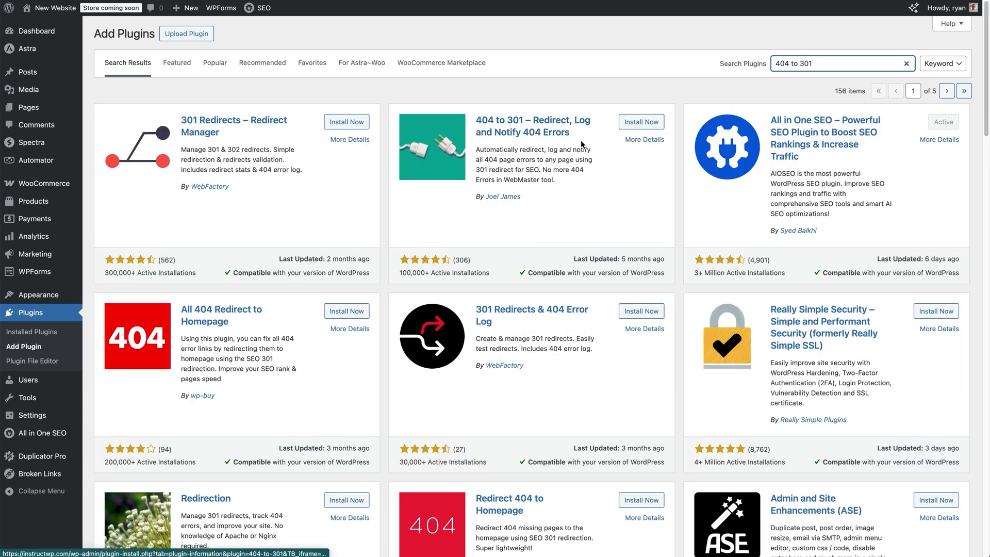
click(640, 121)
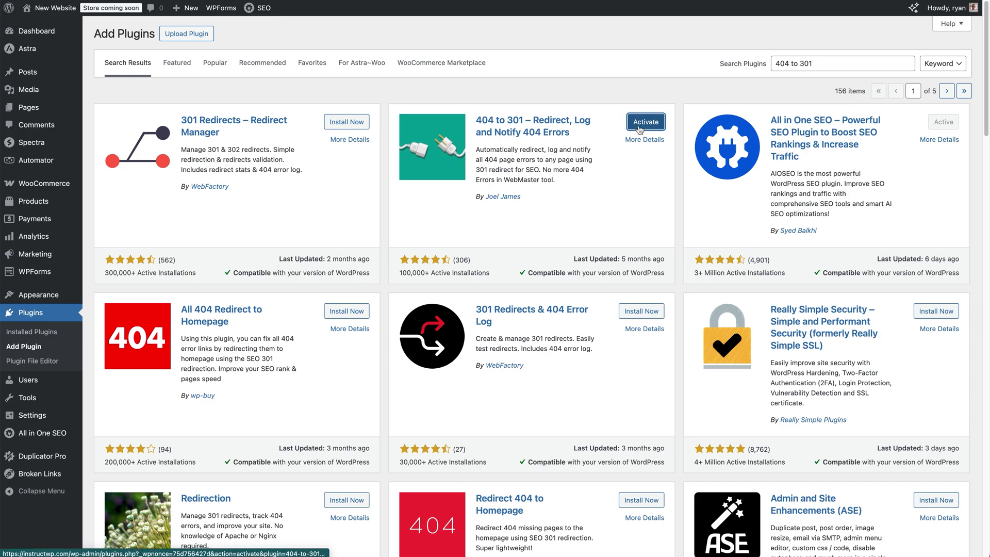
click(640, 123)
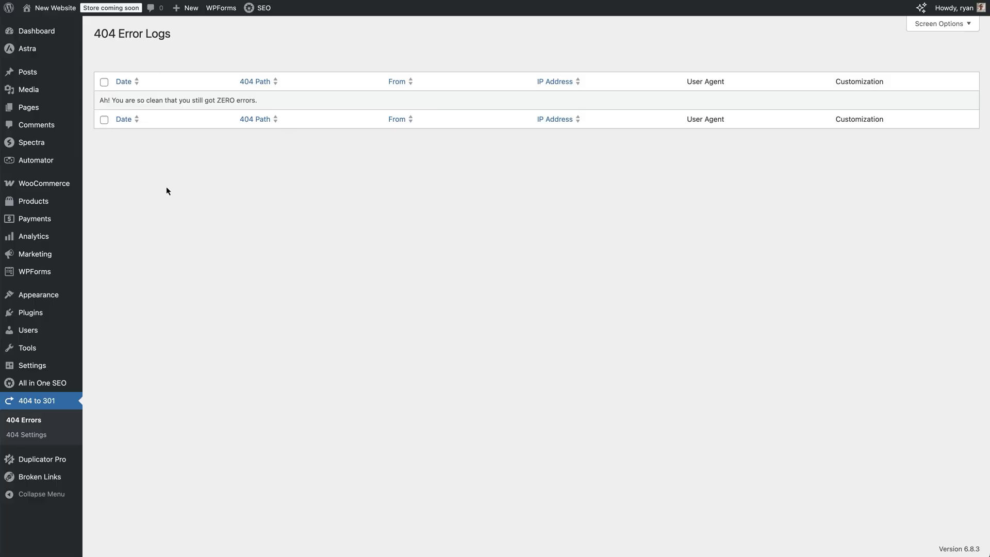
Step: Set 404 to 301 to use 301 Redirect (SEO) to a Custom URL with email notifications enabled
click(44, 437)
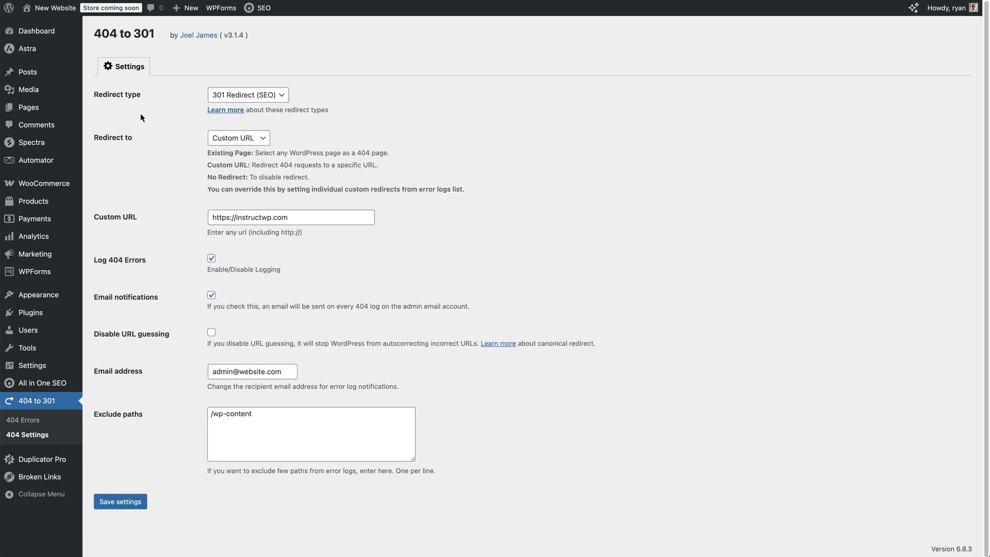
click(283, 97)
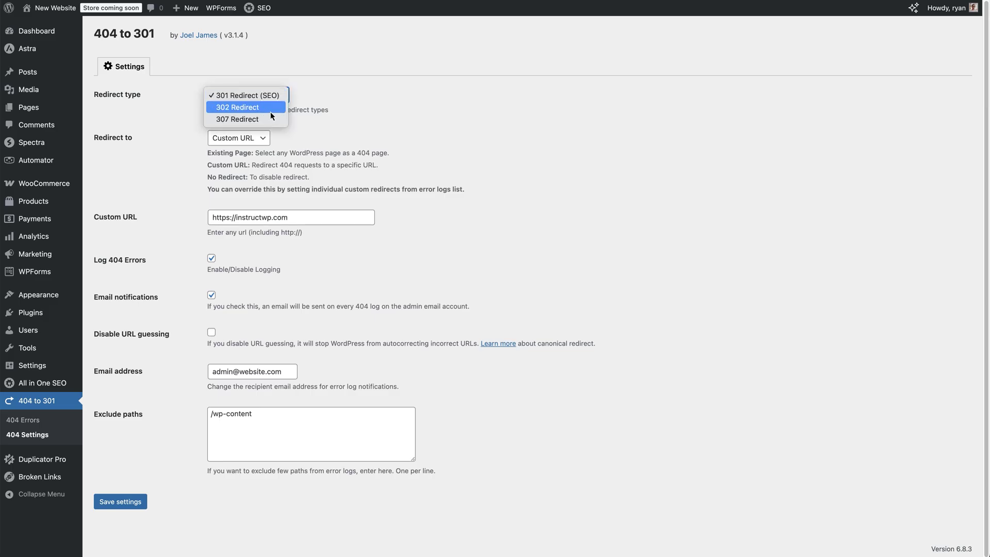
click(312, 126)
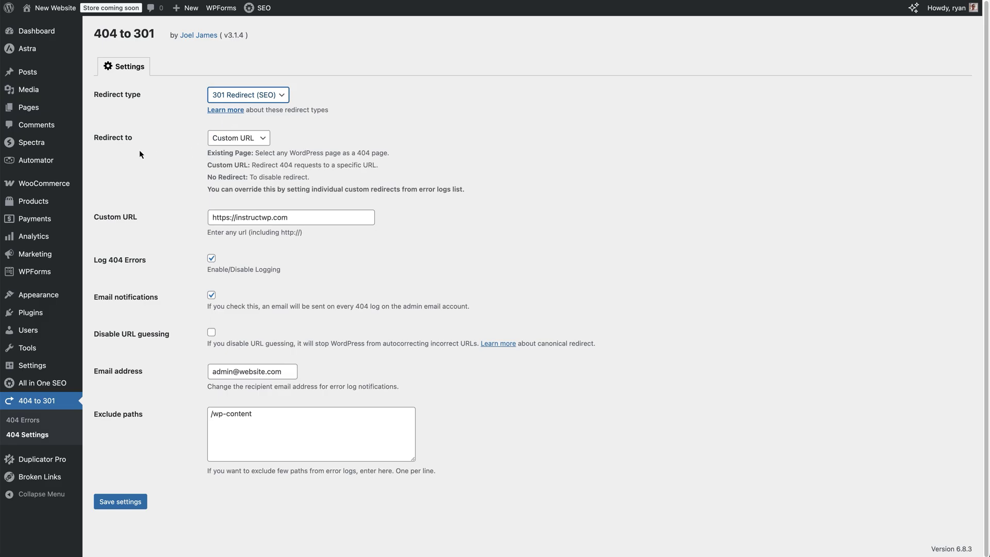
click(260, 139)
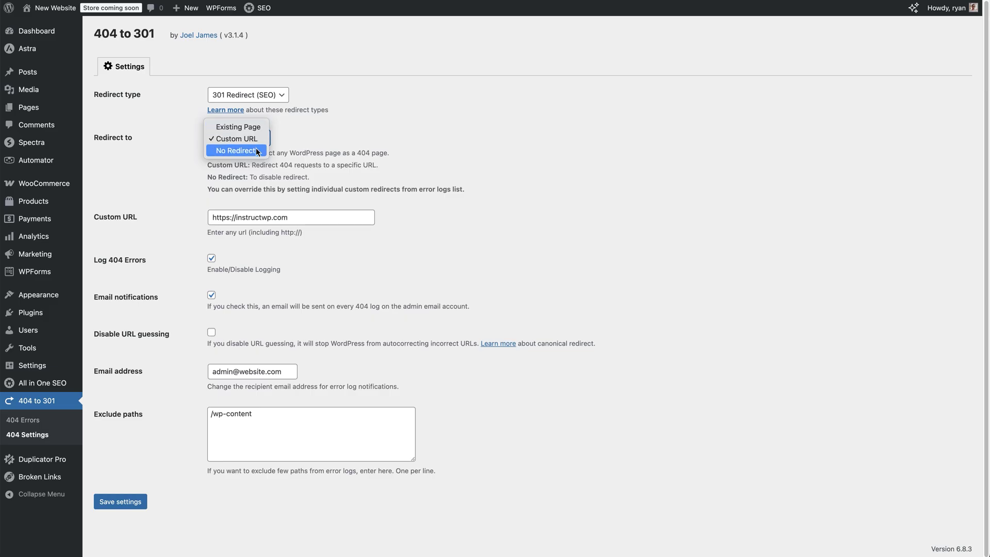
click(246, 126)
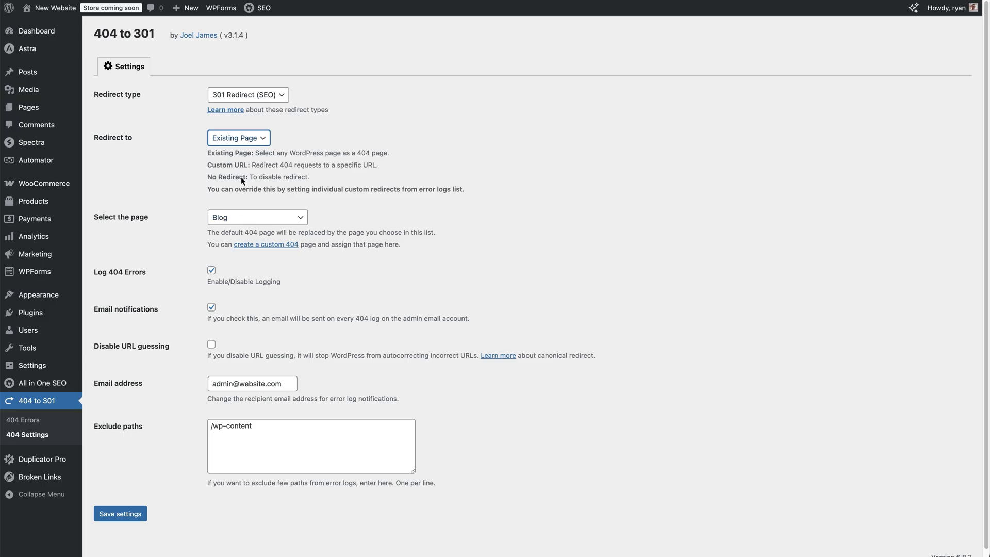
click(250, 143)
click(245, 152)
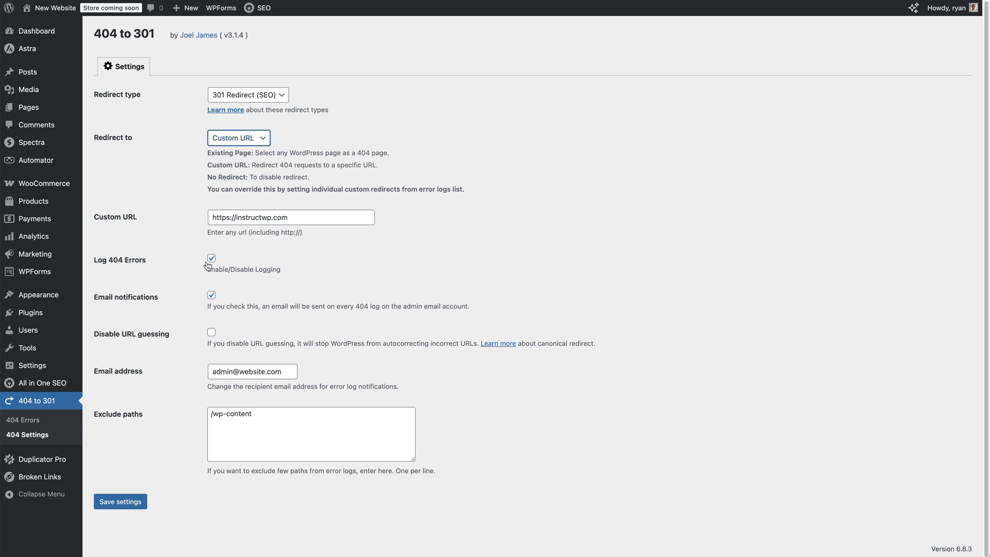
click(212, 296)
Step: Save the 404 Settings with the 301 Custom URL redirect and email notifications
click(121, 500)
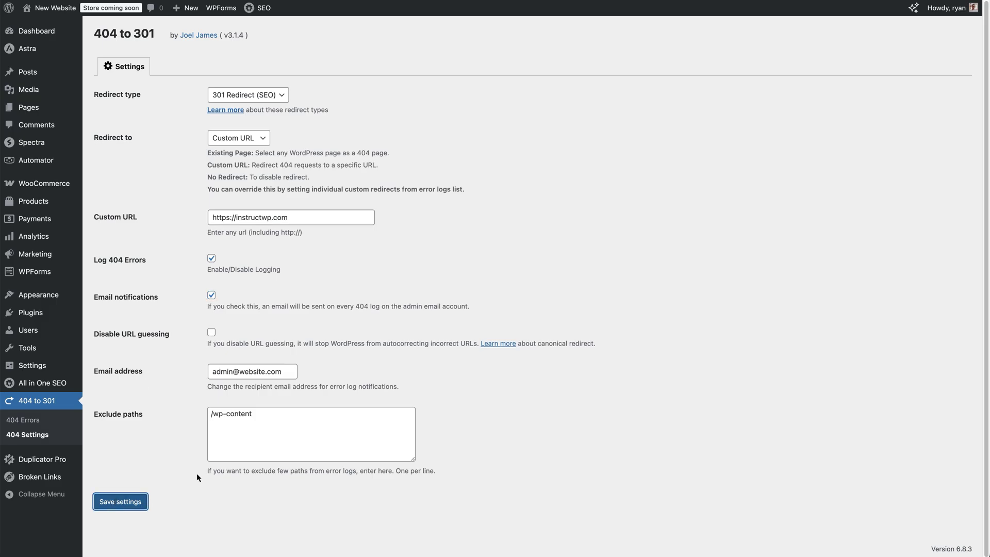